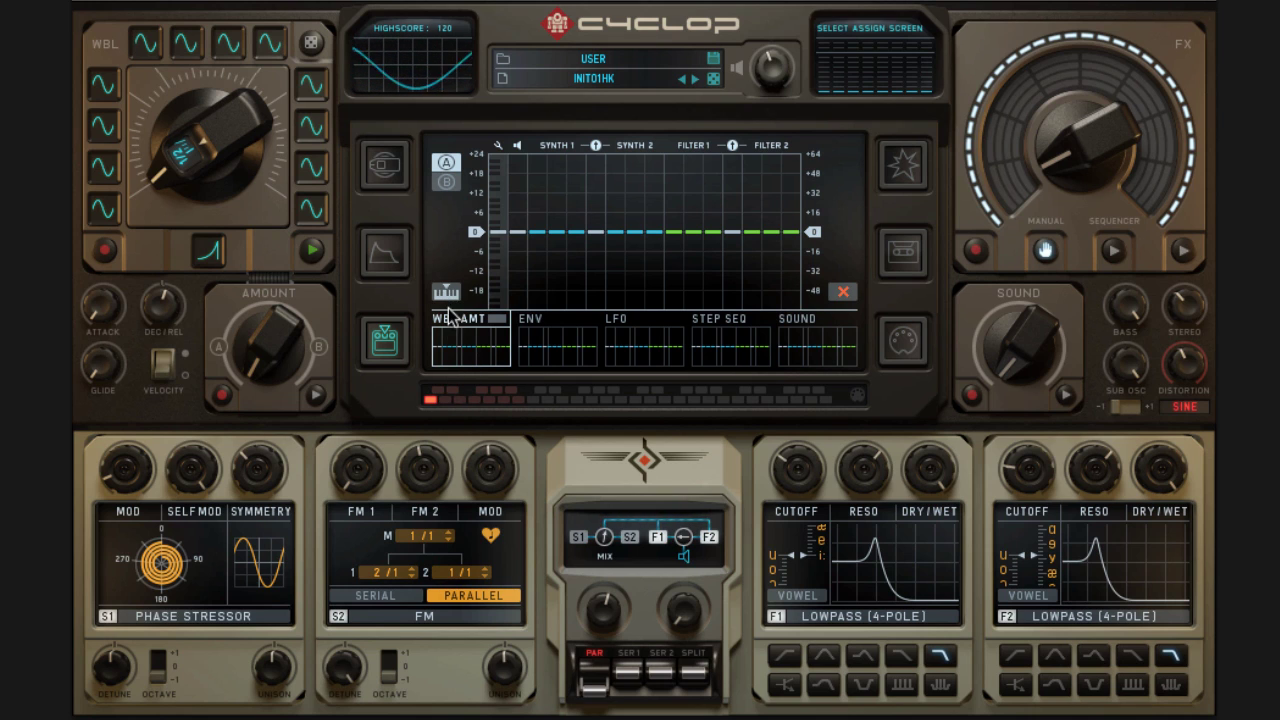
# Enable hotkey mode with the keyboard button beside the -18 scale in the modulation matrix.
pyautogui.click(446, 293)
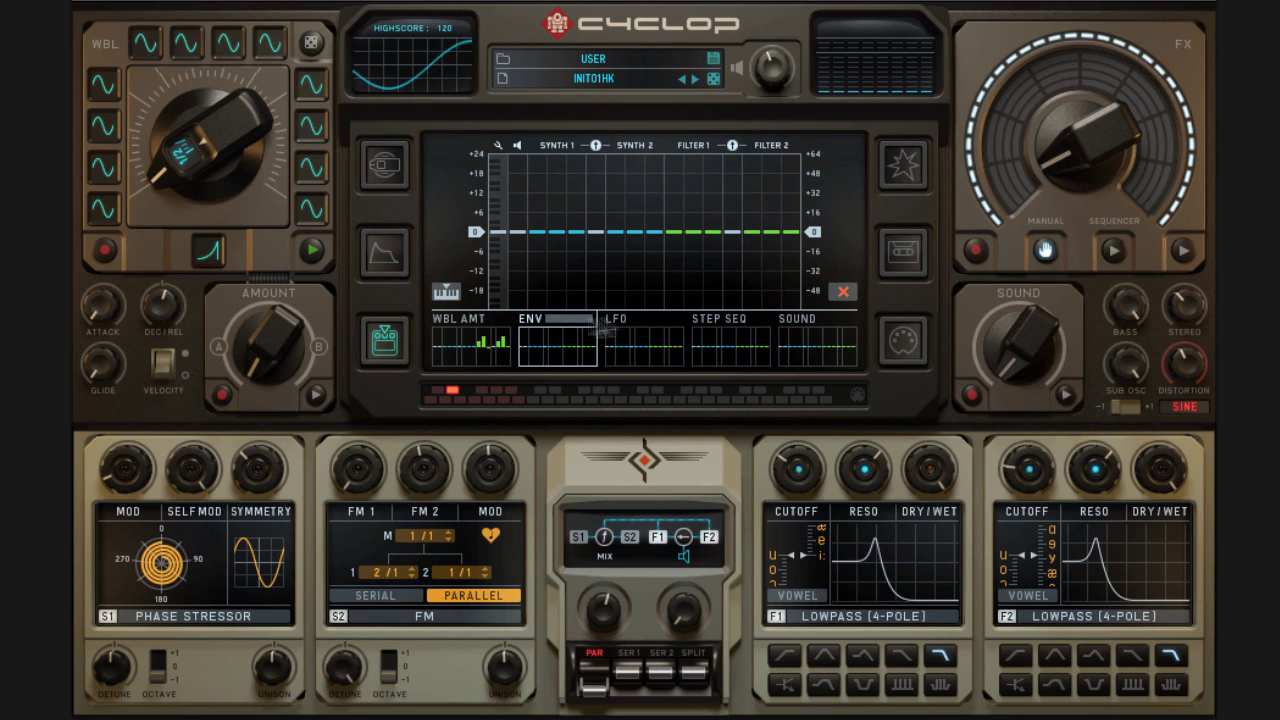
# Compare the LFO, STEP SEQ, ENV and SOUND modulation lanes, finishing on the WBL AMT lane.
pyautogui.click(655, 324)
pyautogui.click(717, 322)
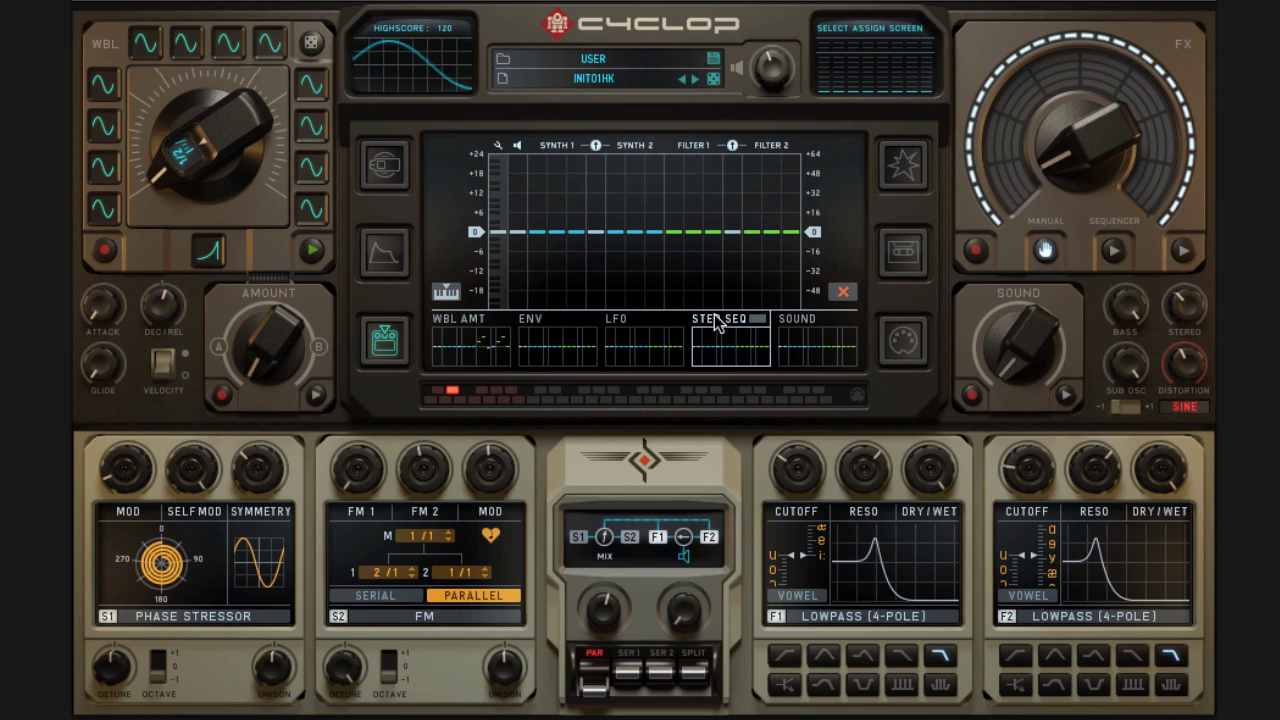
pyautogui.click(582, 322)
pyautogui.click(760, 322)
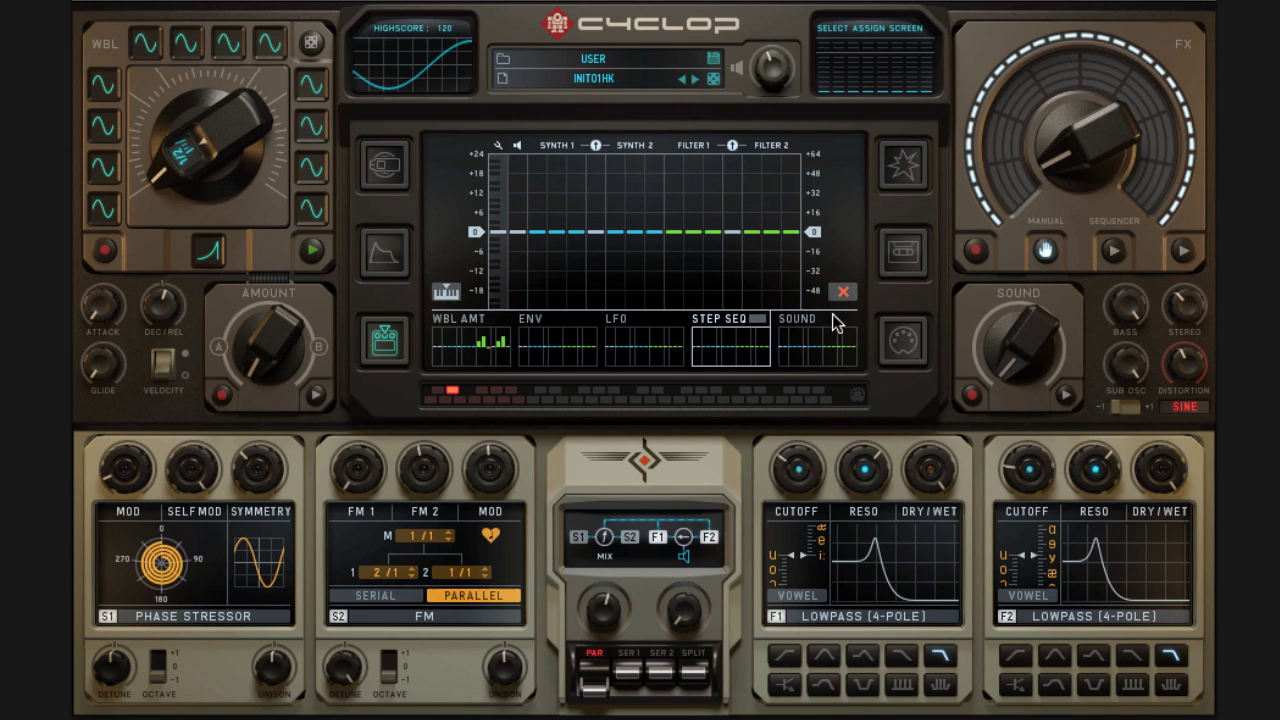
pyautogui.click(832, 321)
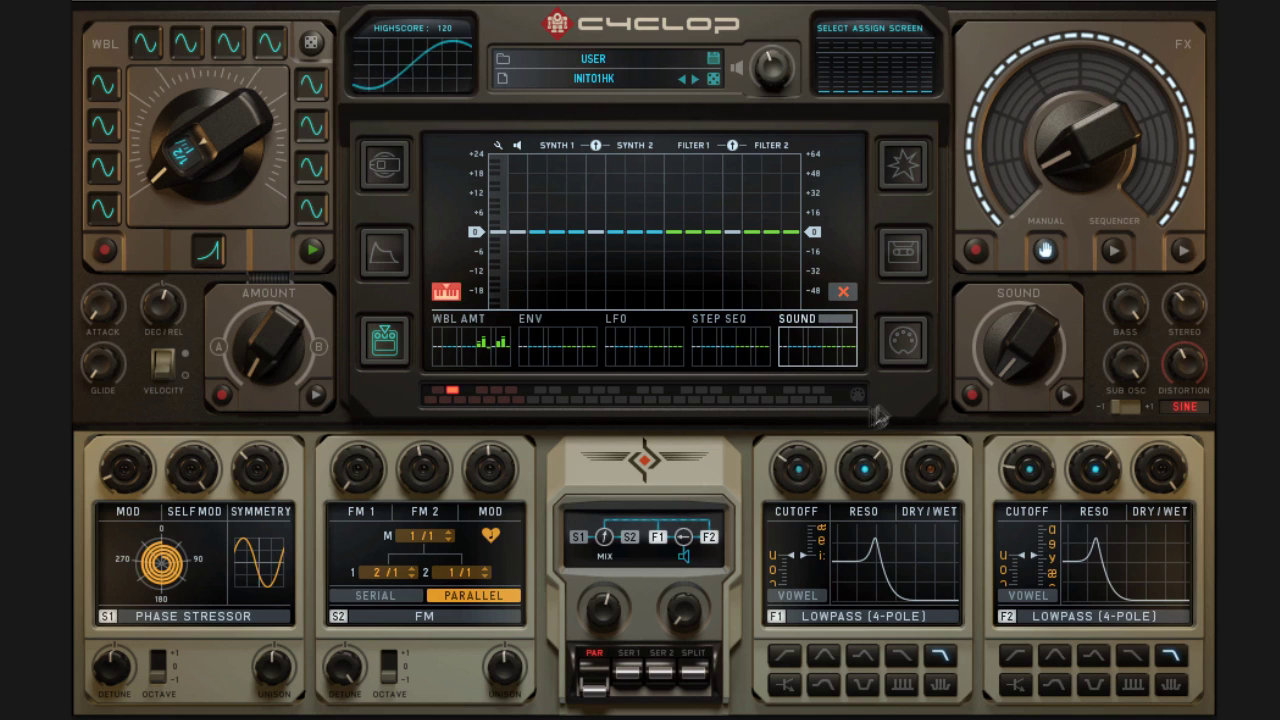
pyautogui.click(457, 320)
pyautogui.click(556, 330)
pyautogui.click(480, 326)
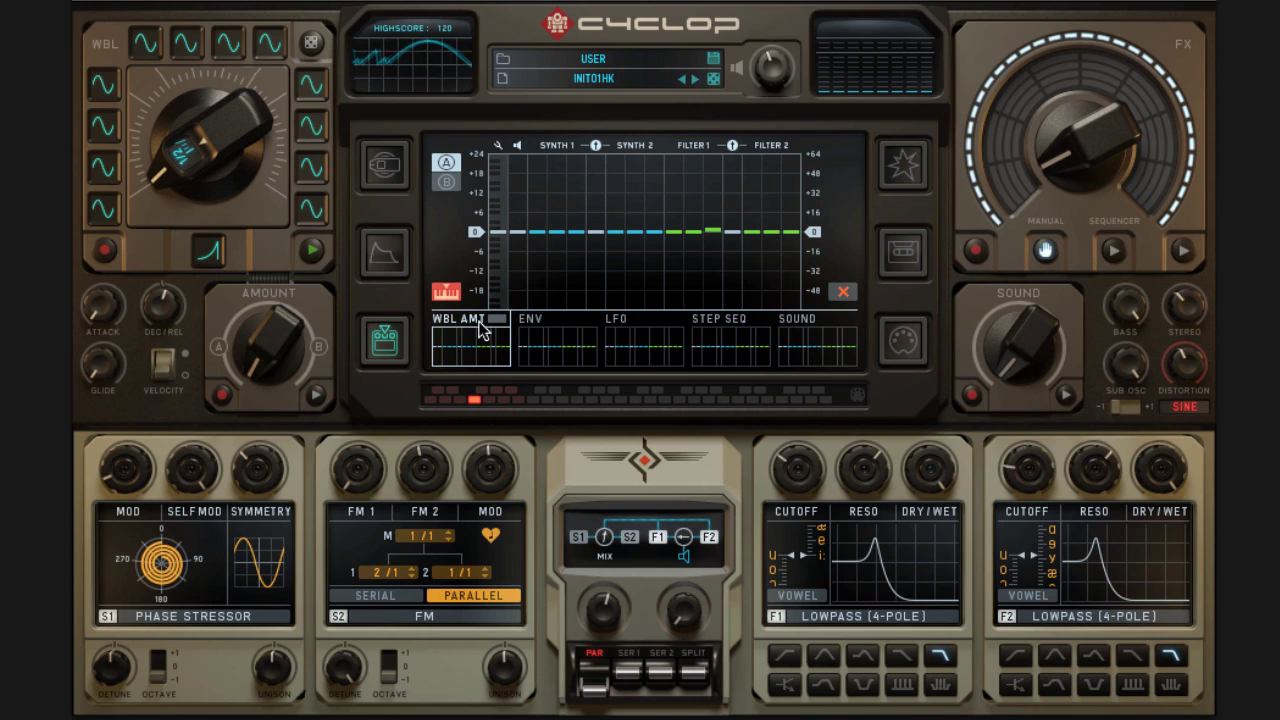
# Paint a run of gater steps on the FX sequencer page, then switch five of them off.
pyautogui.click(902, 172)
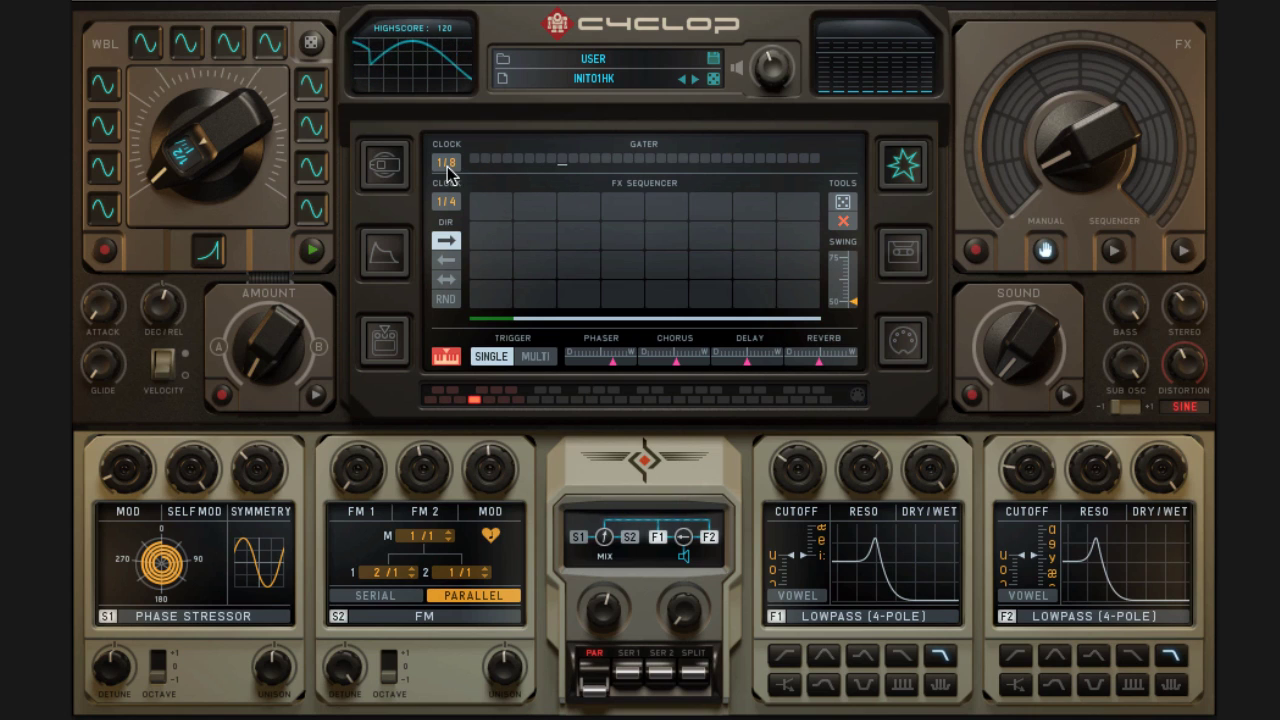
pyautogui.moveTo(474, 160); pyautogui.dragTo(855, 168)
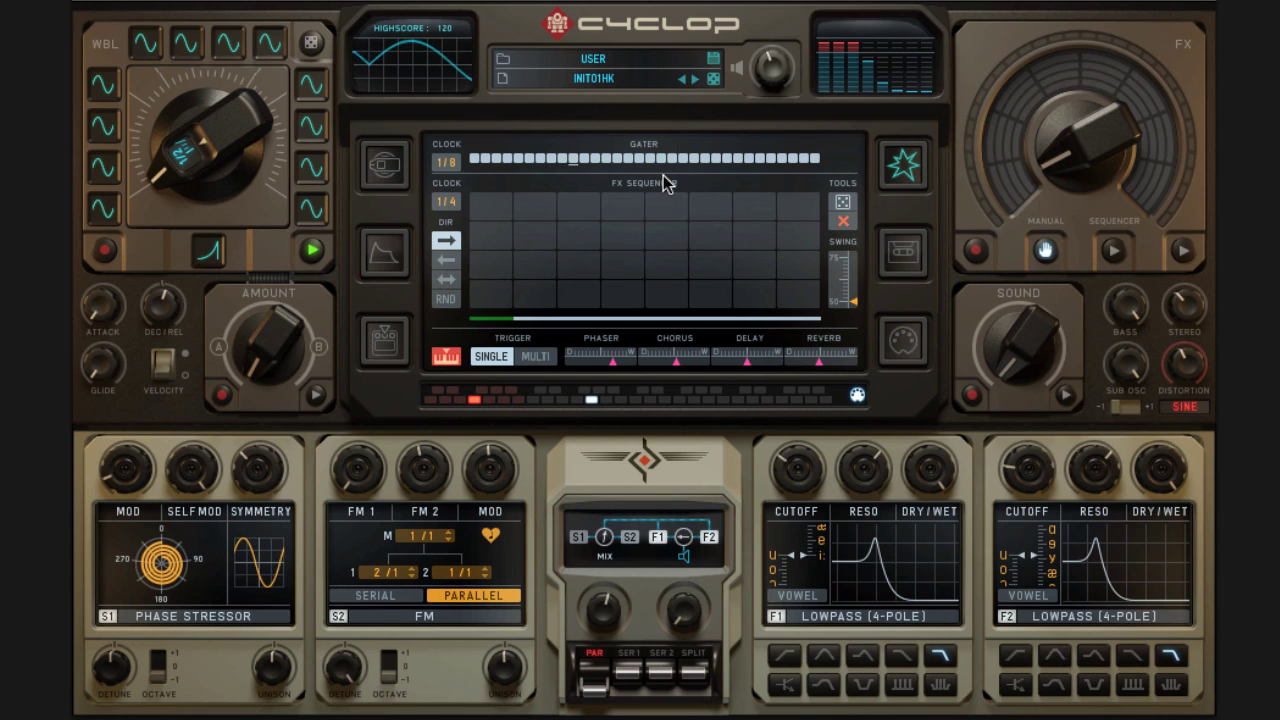
pyautogui.click(564, 165)
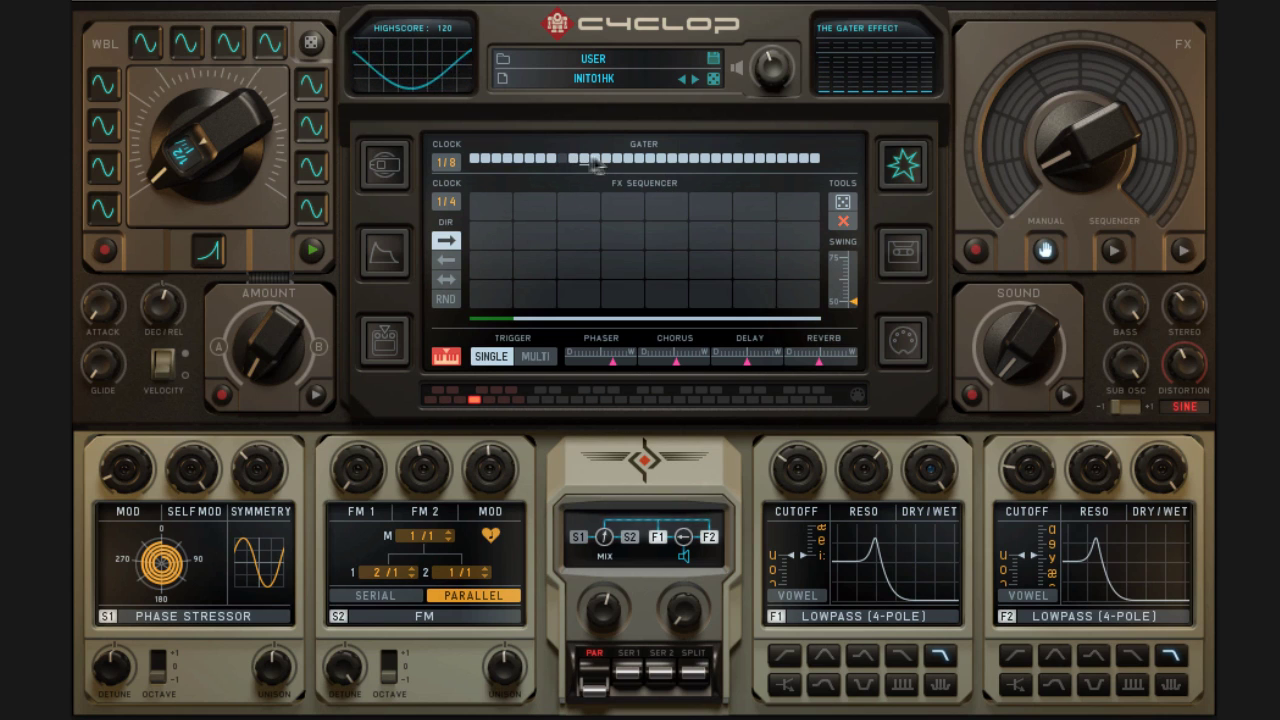
pyautogui.click(596, 165)
pyautogui.click(619, 165)
pyautogui.click(519, 162)
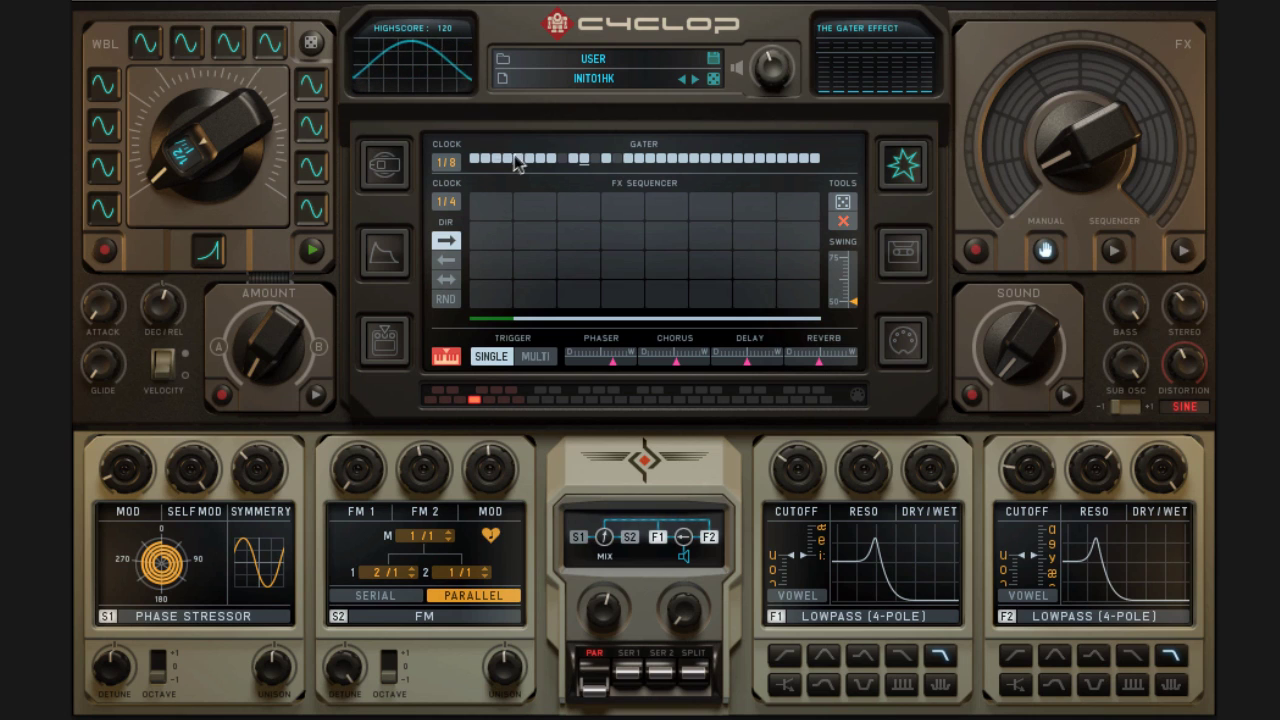
pyautogui.click(486, 162)
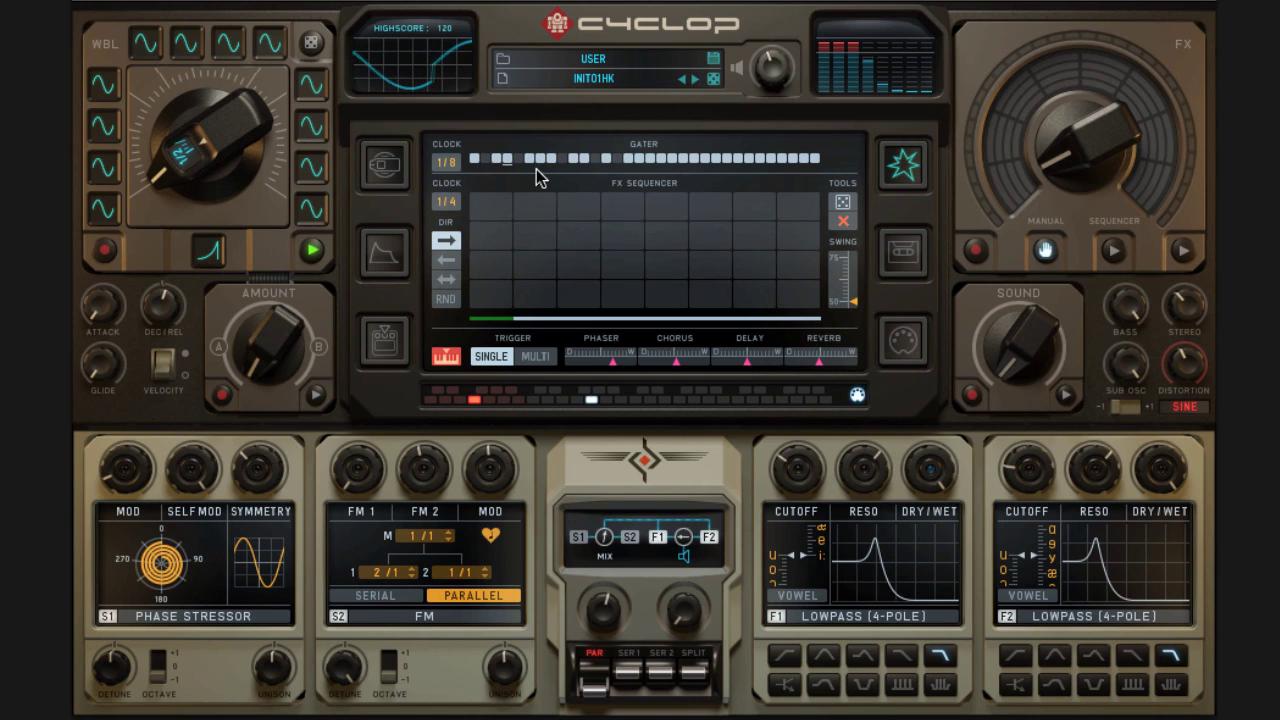
# Set the gater clock to 1/64, turn off hotkey mode, and return to modulation assign.
pyautogui.click(447, 162)
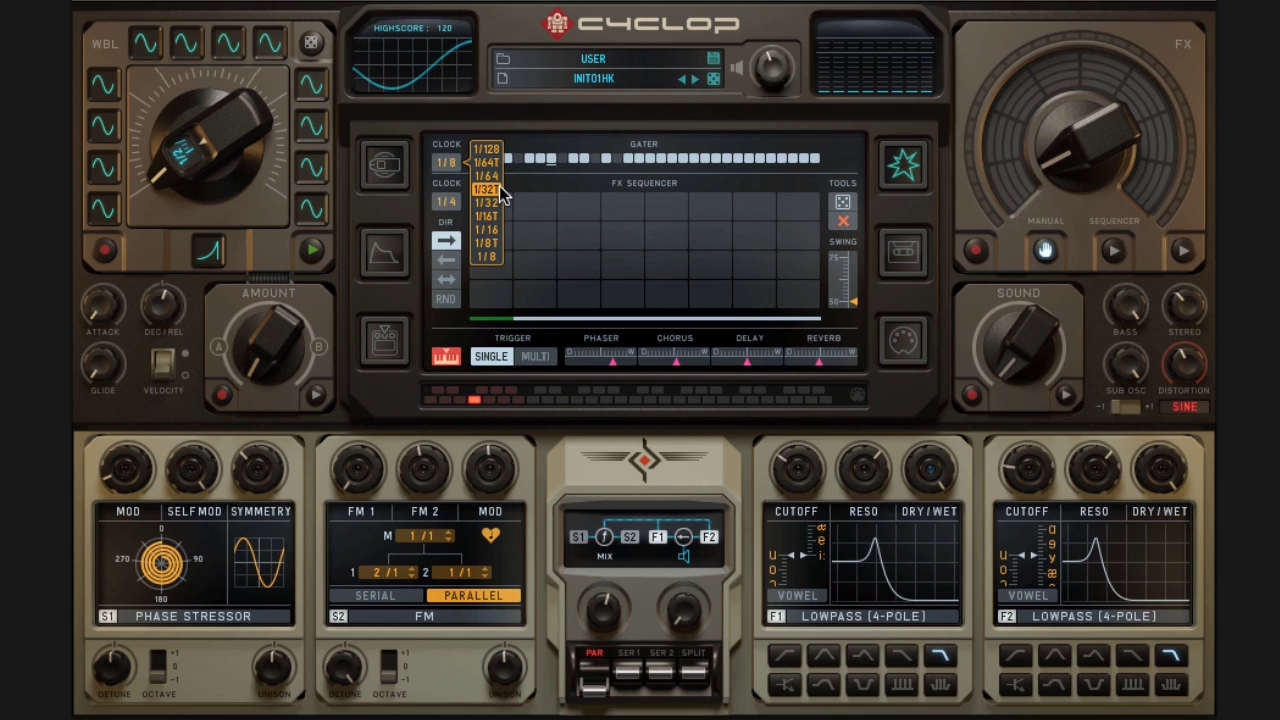
pyautogui.click(488, 176)
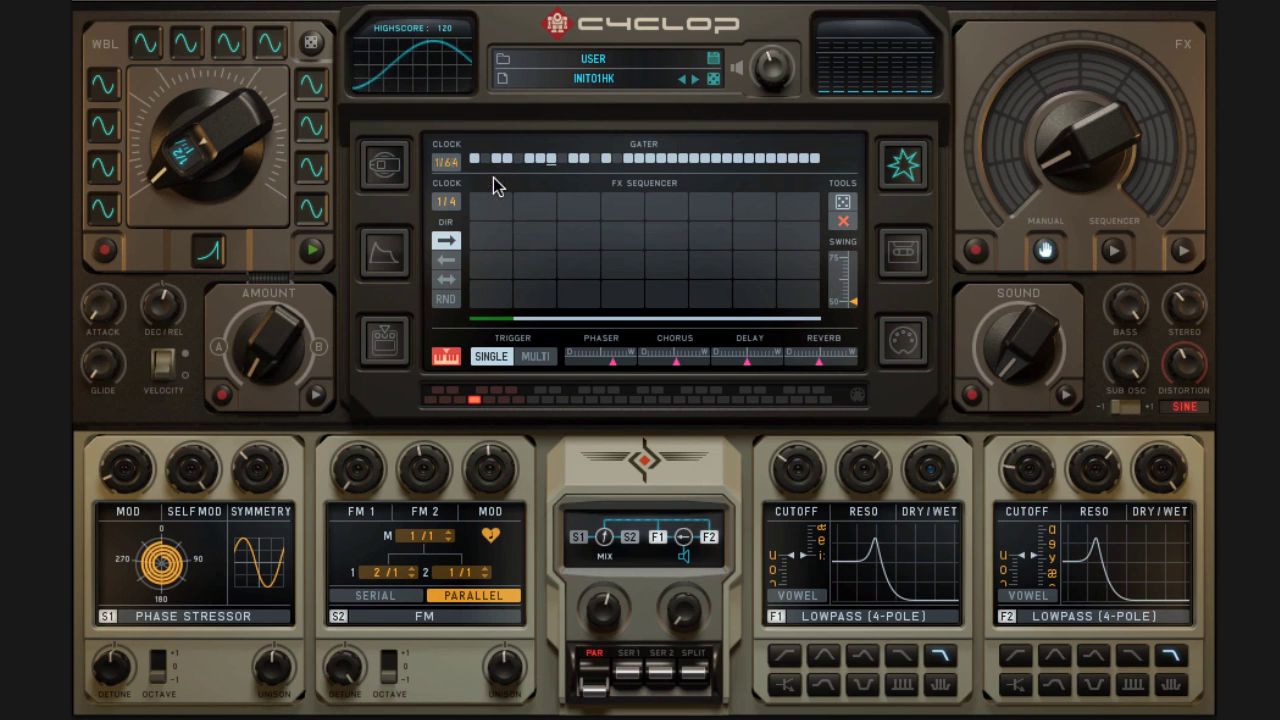
pyautogui.click(446, 357)
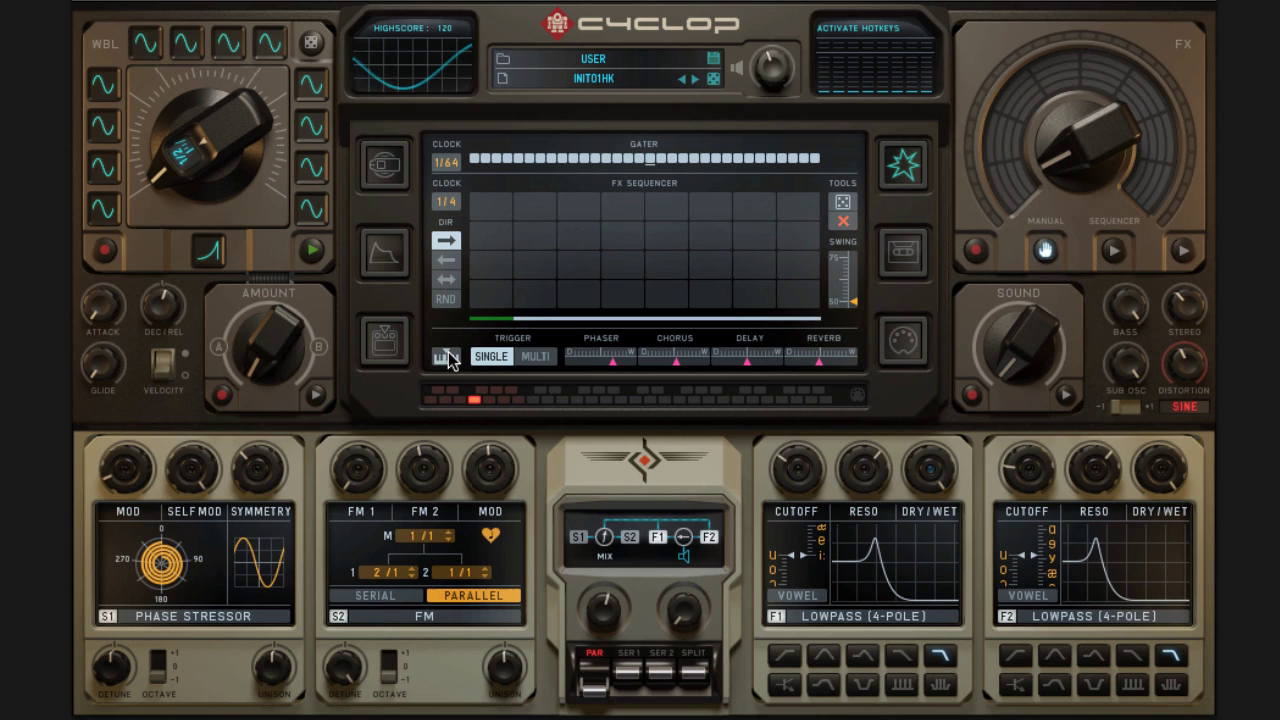
pyautogui.click(406, 350)
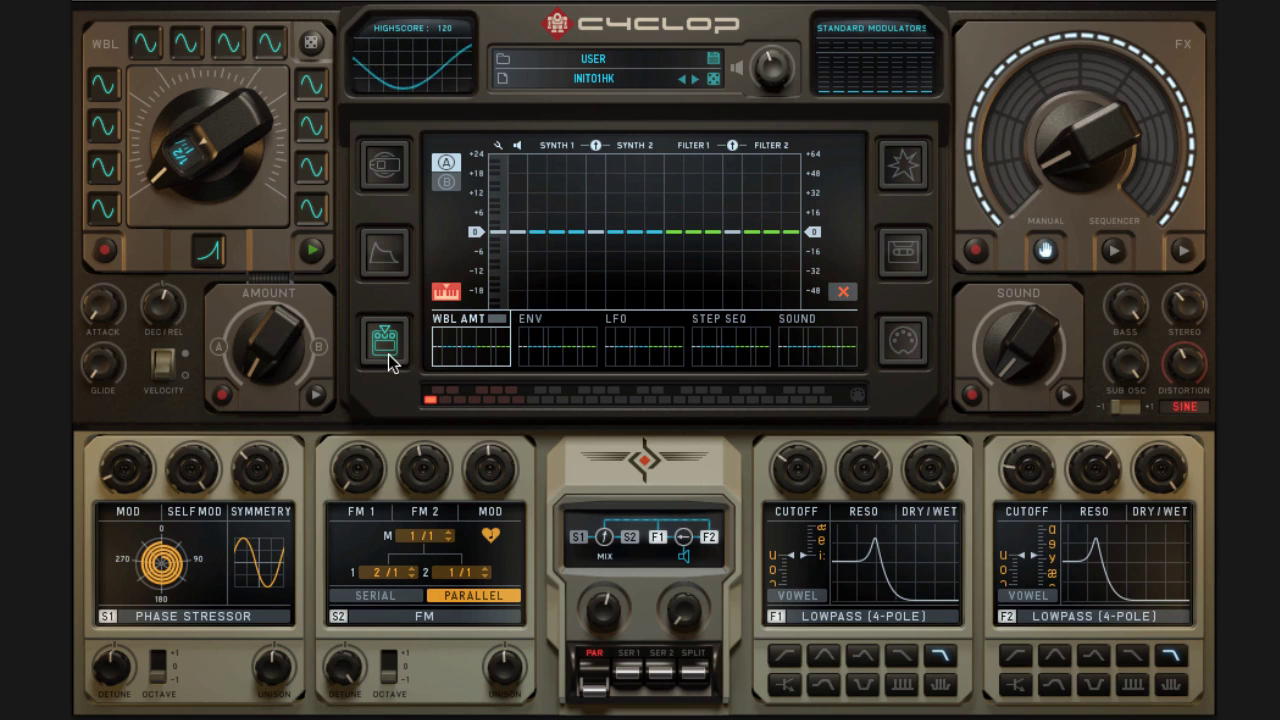
# Raise the WBL knob for a faster wobble, dismiss LEARN/CLEAR, and show the Wobble recording page.
pyautogui.moveTo(181, 178); pyautogui.dragTo(204, 148)
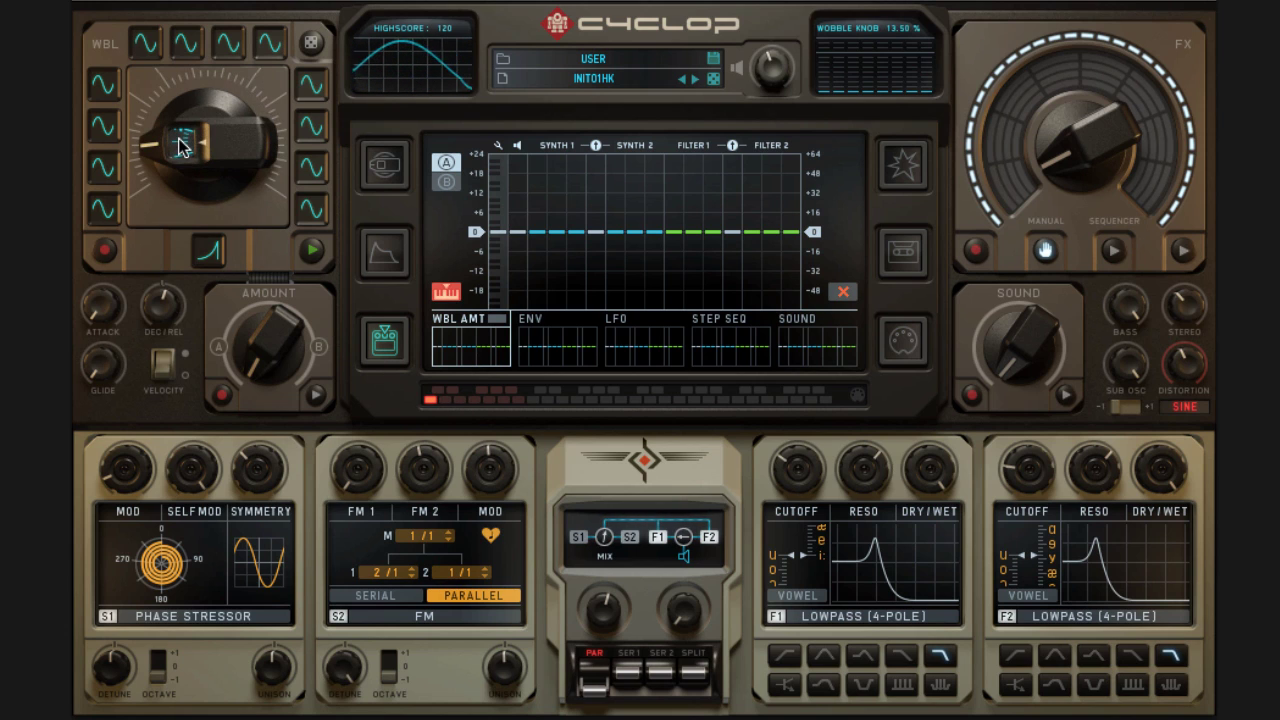
pyautogui.rightClick(236, 138)
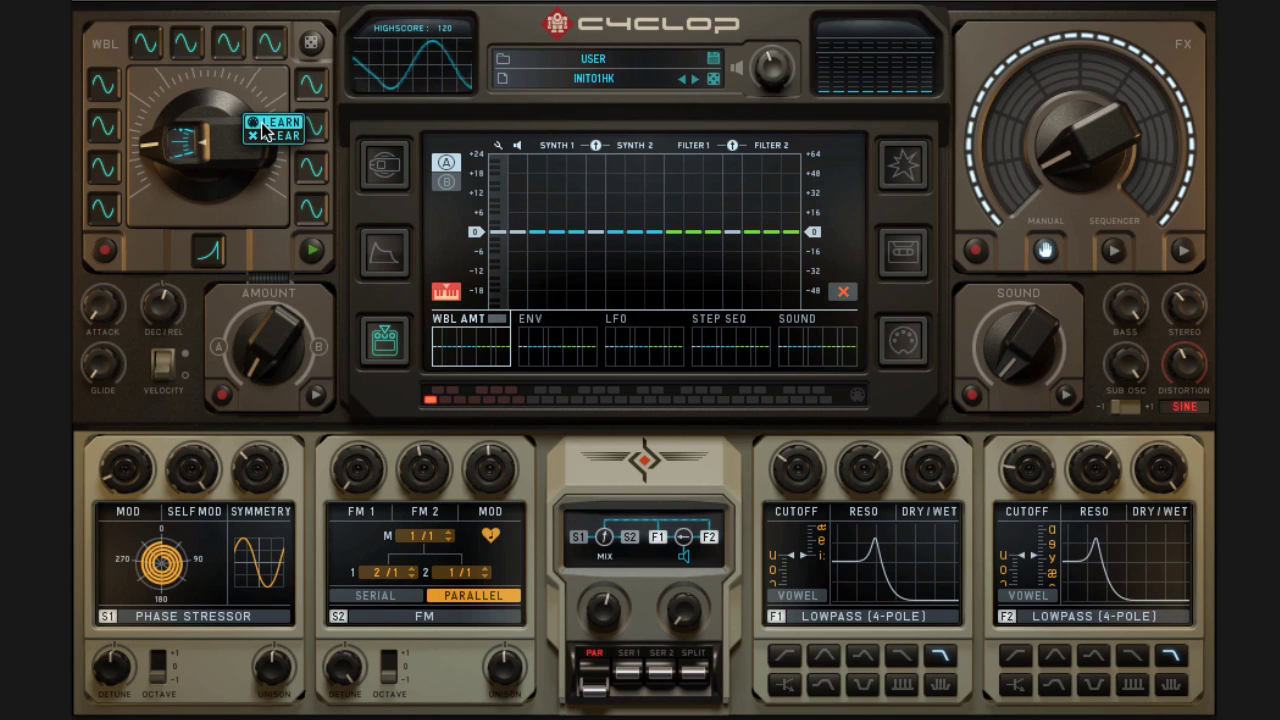
pyautogui.click(263, 131)
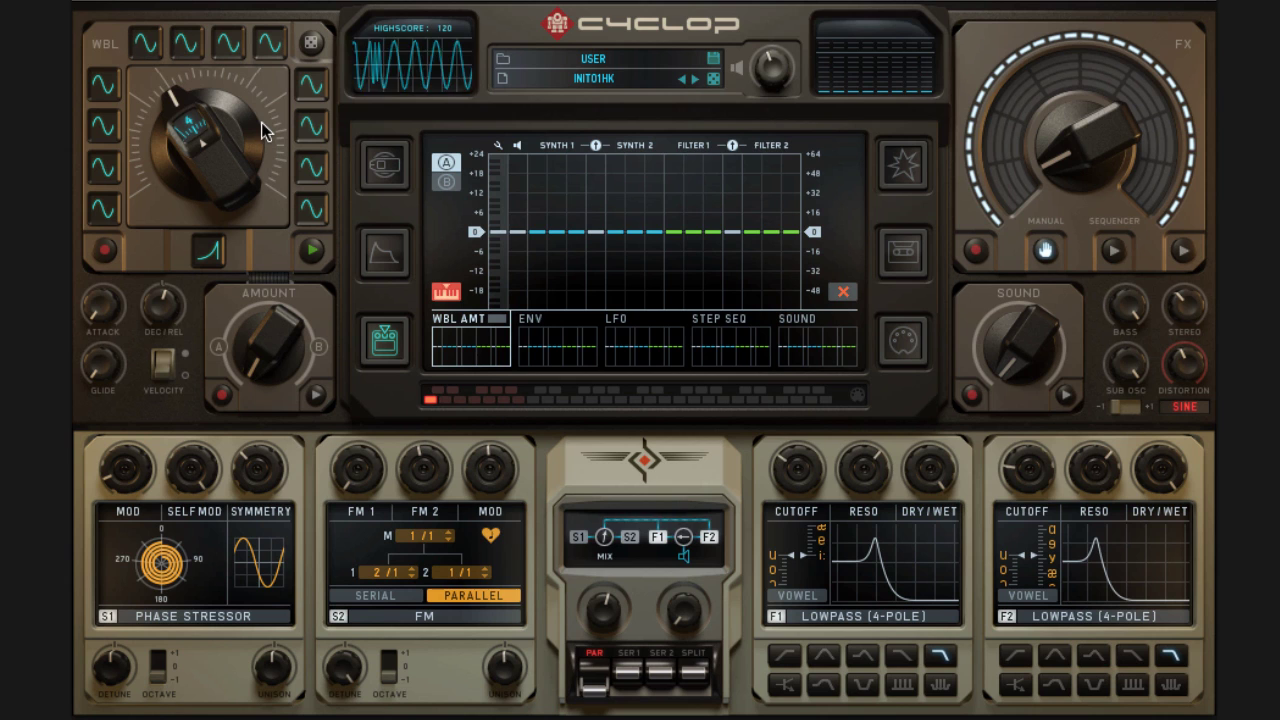
pyautogui.click(104, 252)
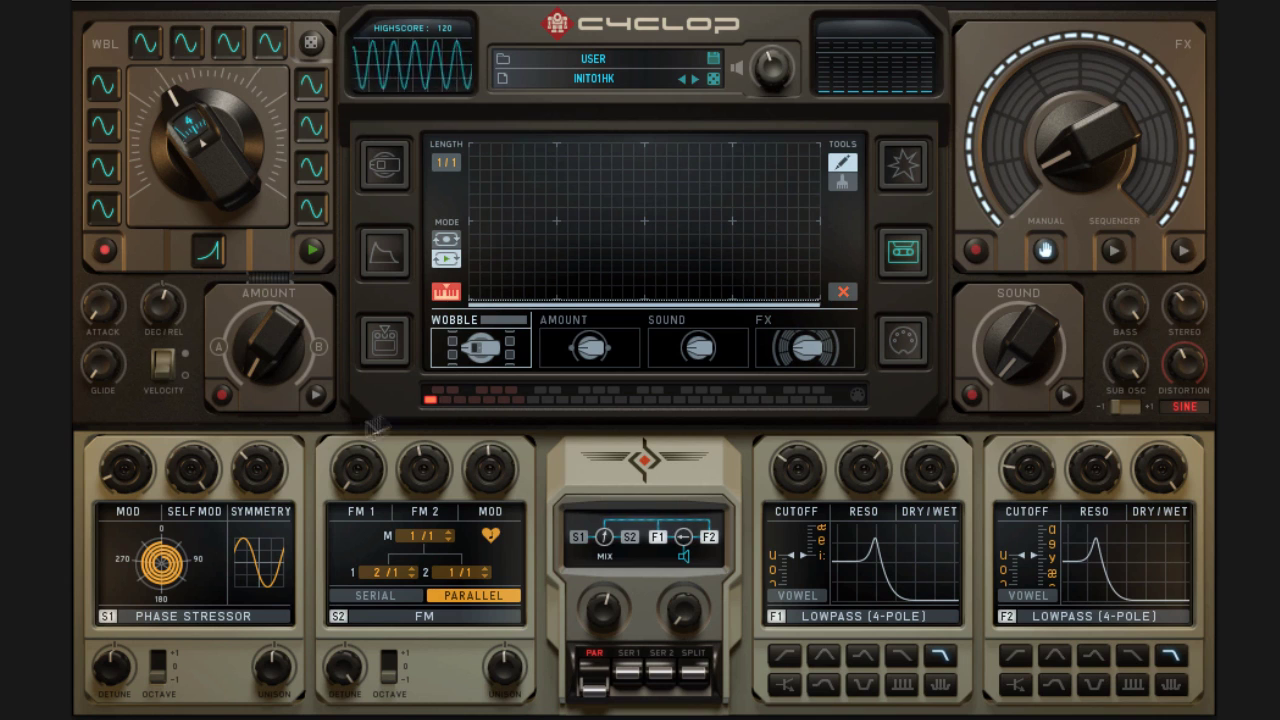
# Select a low hotkey in the strip under the display, then another with an empty wobble pattern.
pyautogui.click(489, 401)
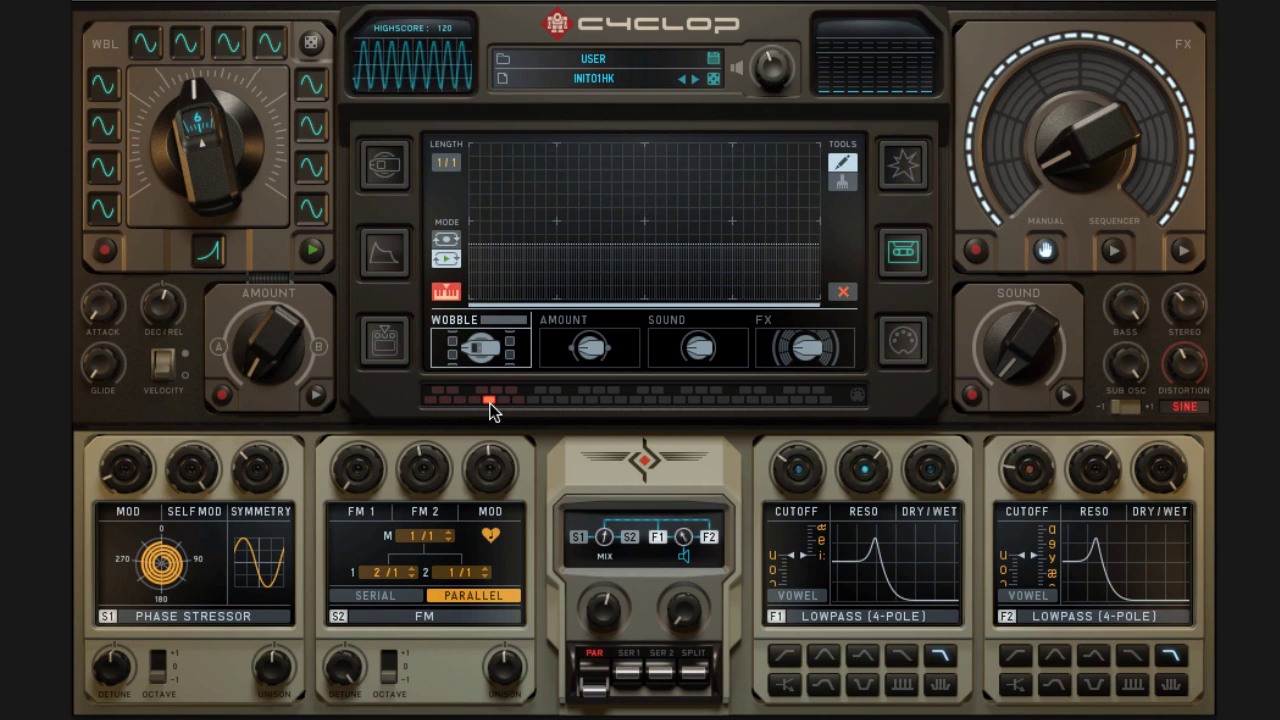
pyautogui.click(497, 391)
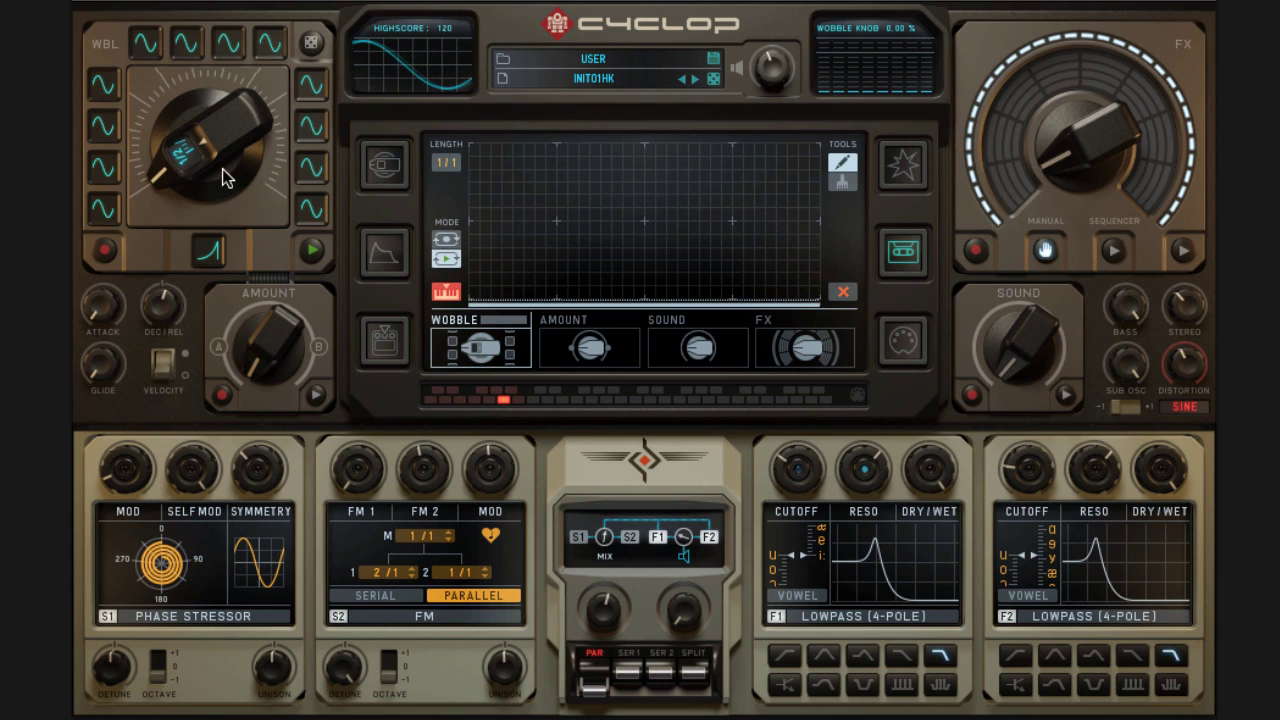
# Record the wobble-knob motion, clear it, then re-record with the knob at 64.57%.
pyautogui.moveTo(224, 177); pyautogui.dragTo(192, 107)
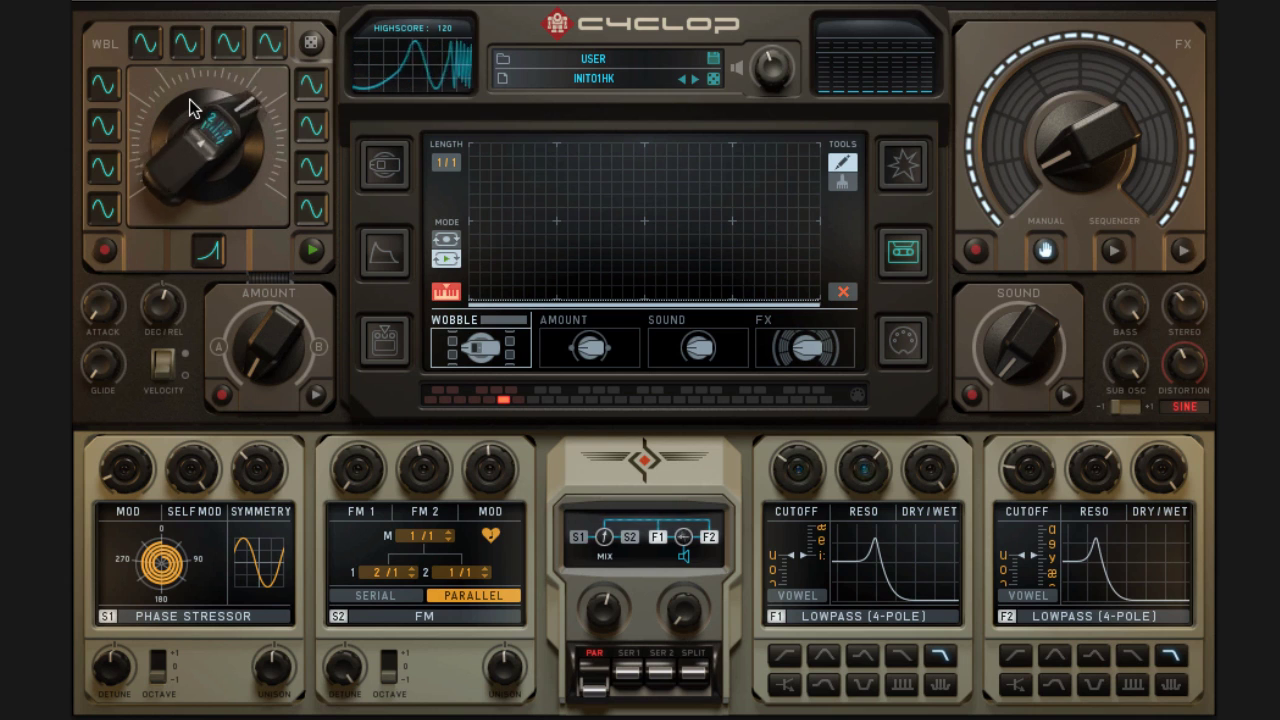
pyautogui.click(106, 251)
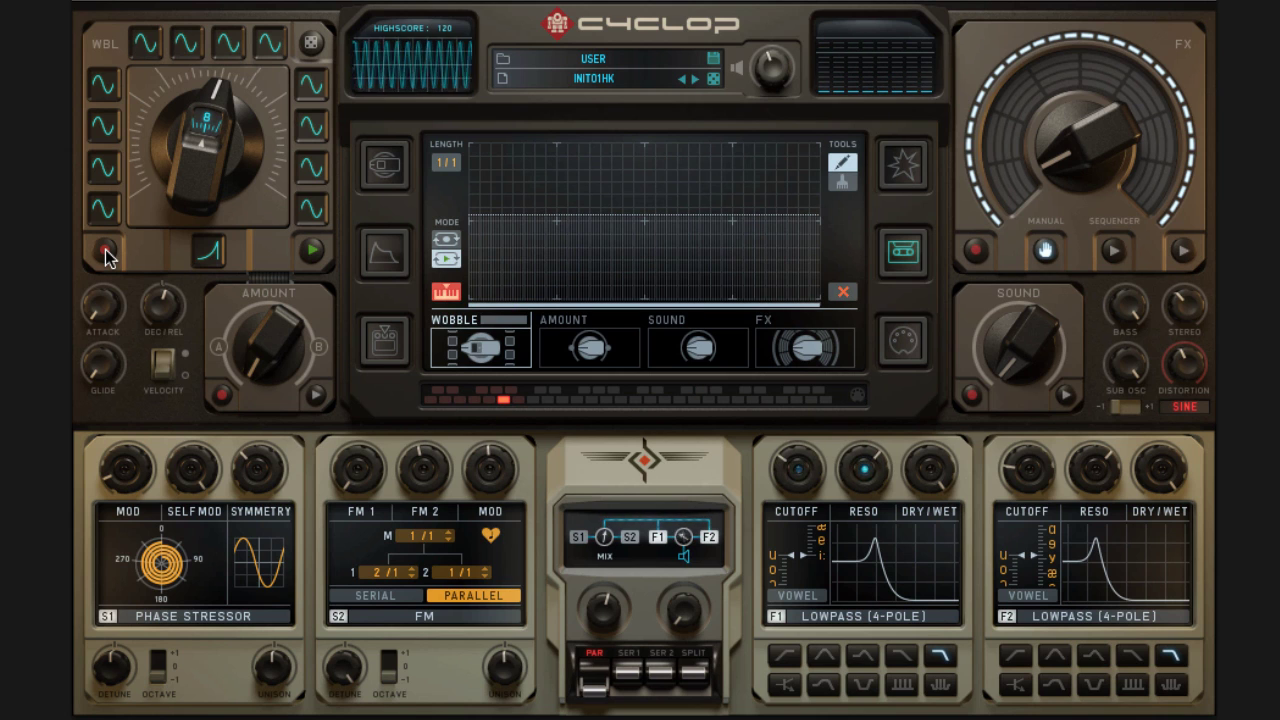
pyautogui.click(106, 252)
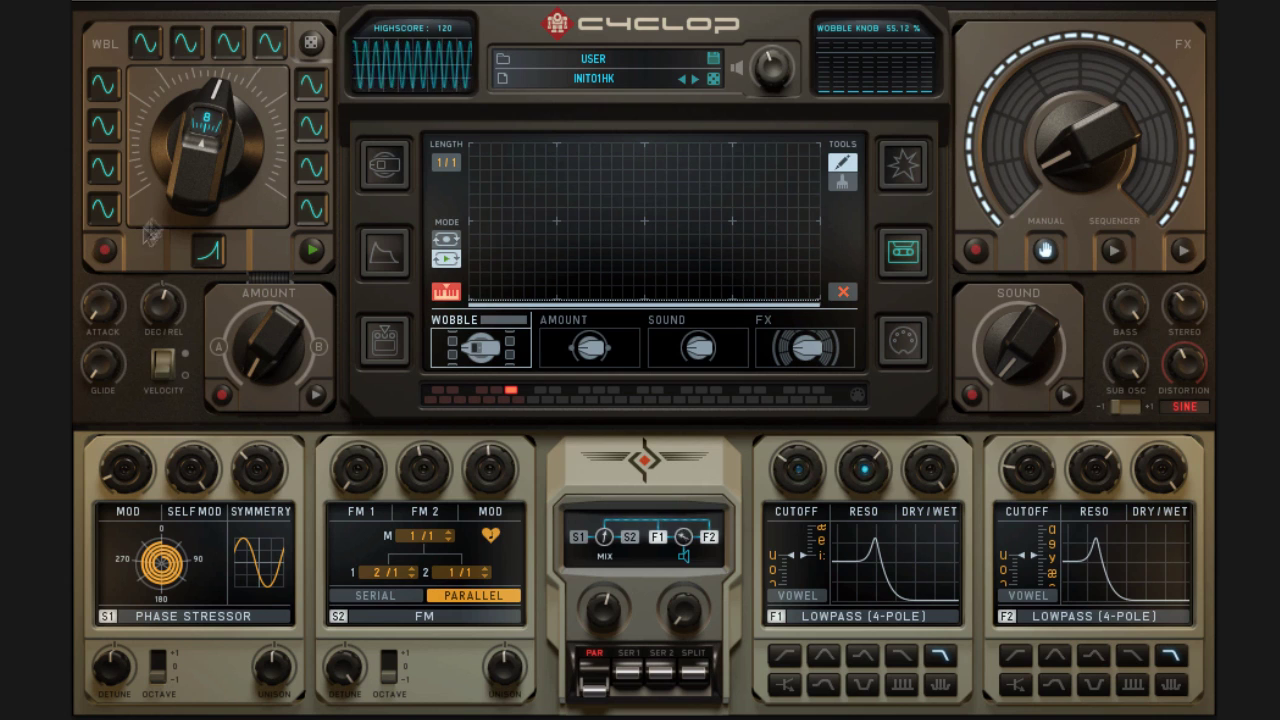
pyautogui.scroll(5, 193, 192)
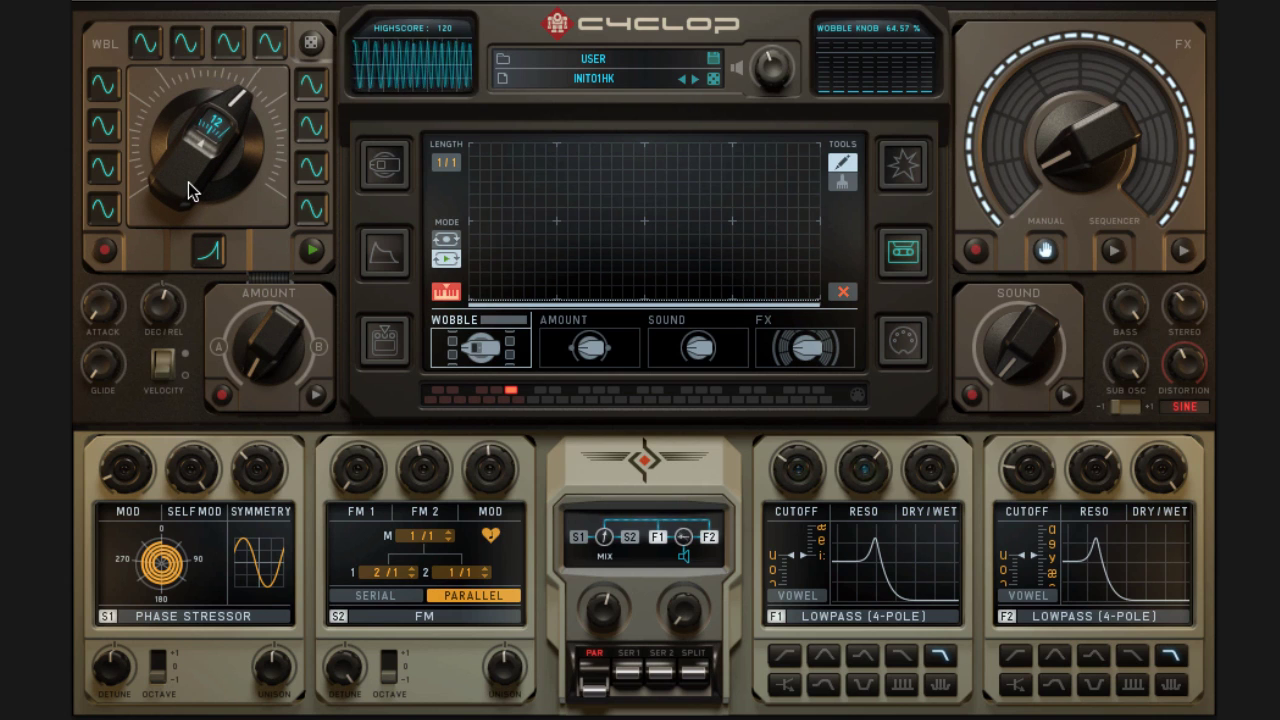
pyautogui.click(106, 252)
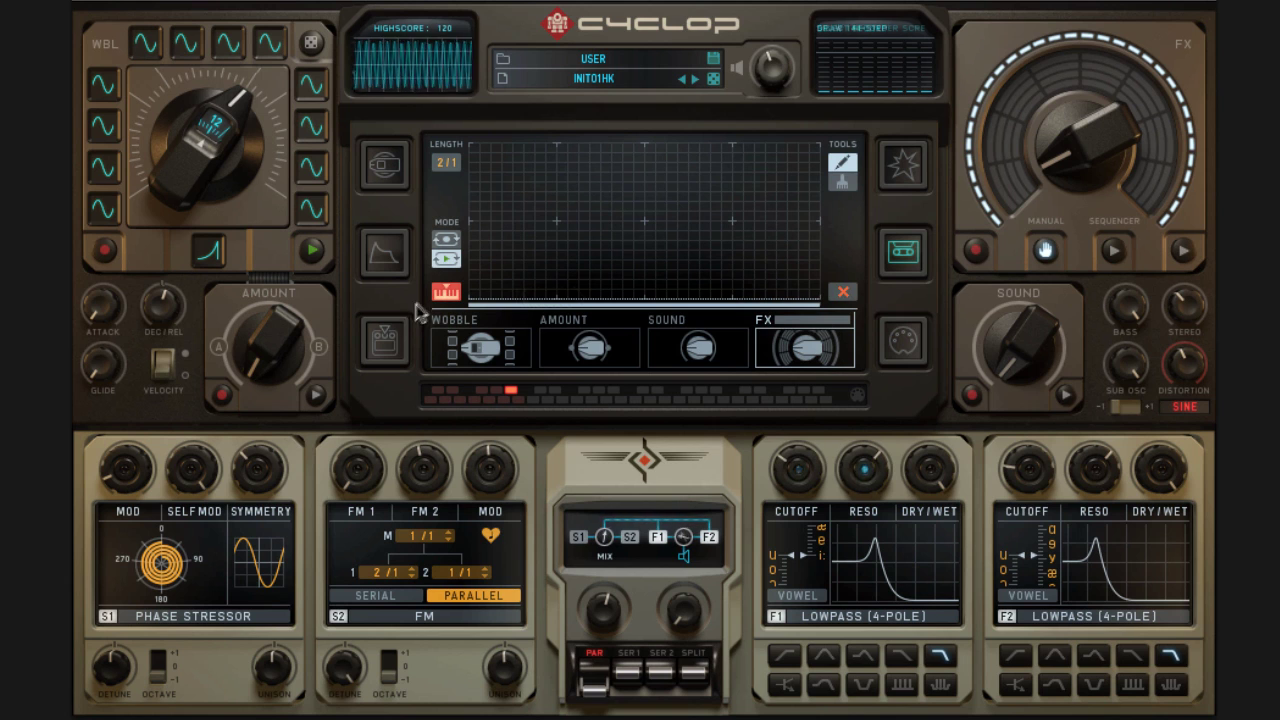
# Return to the modulation assign screen and display its ENV lane.
pyautogui.click(391, 342)
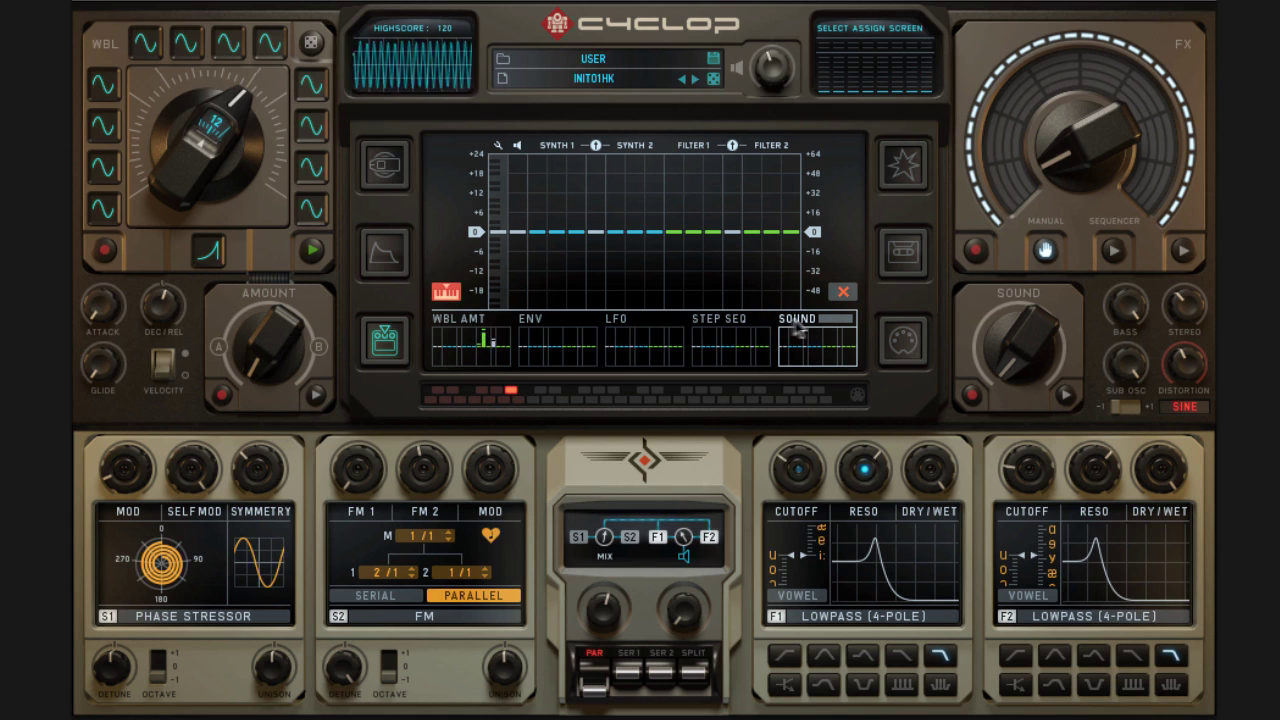
pyautogui.click(548, 330)
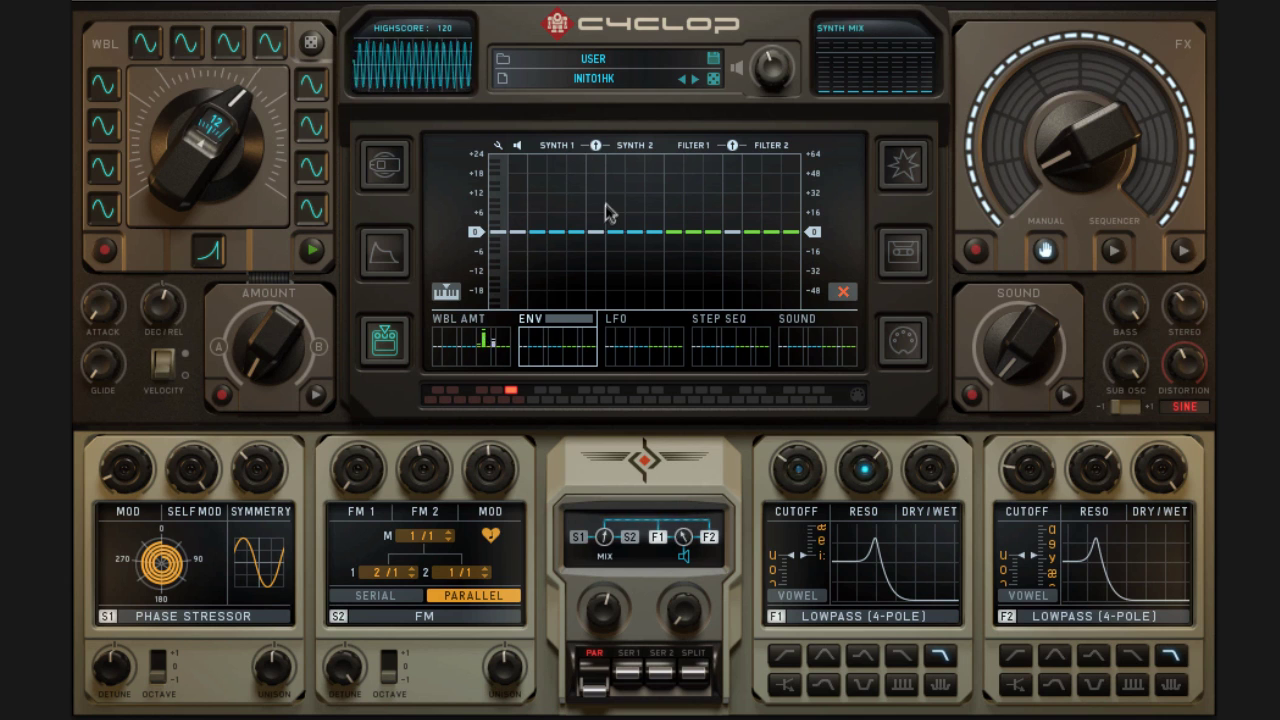
# Launch the Invaders shooter mini-game from the Cyclop logo at the top.
pyautogui.click(563, 32)
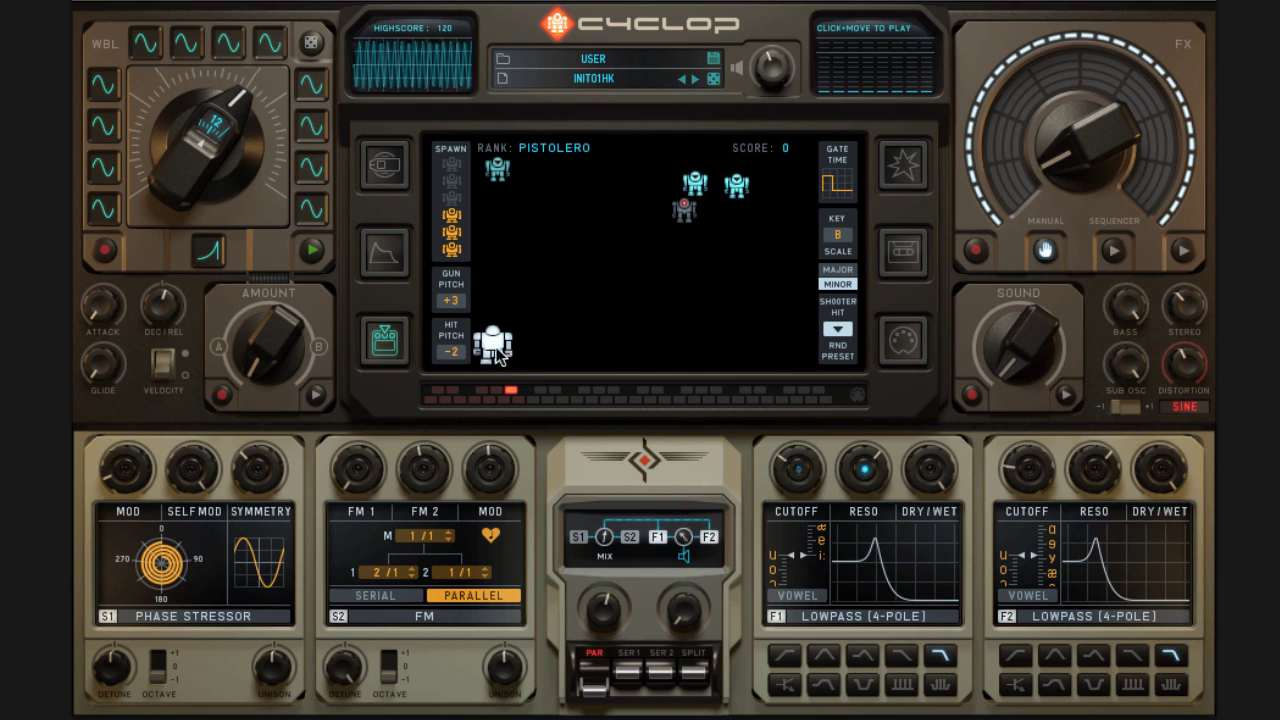